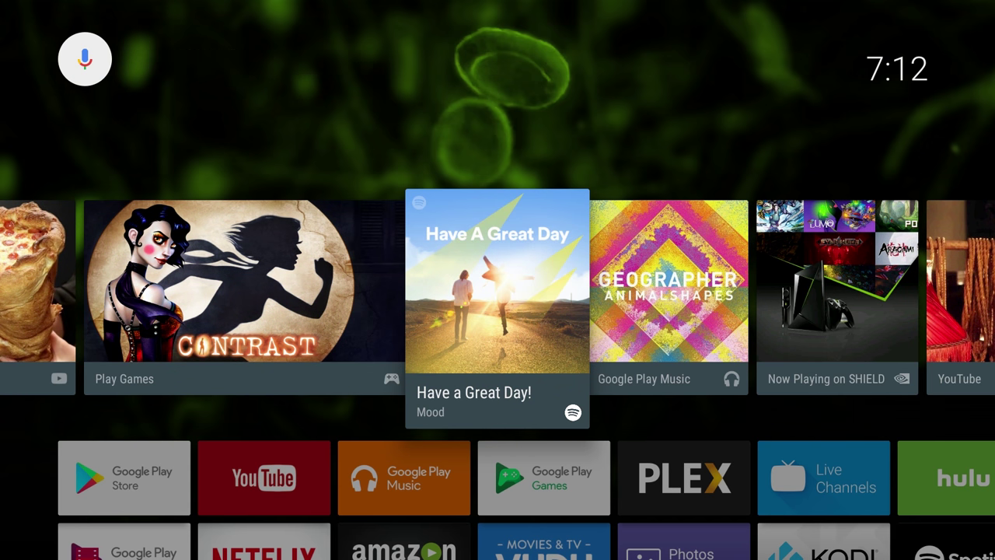
Step: Open Settings, go to Apps, and show the App permissions overview with per-permission app counts
key("Down")
key("Down")
key("Down")
key("Down")
key("Down")
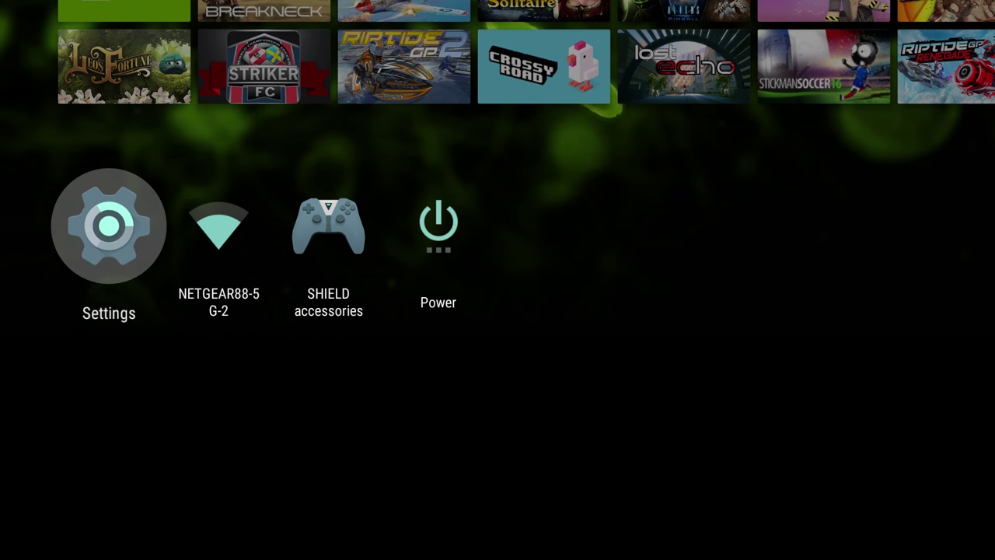
key("Return")
key("Down")
key("Down")
key("Down")
key("Down")
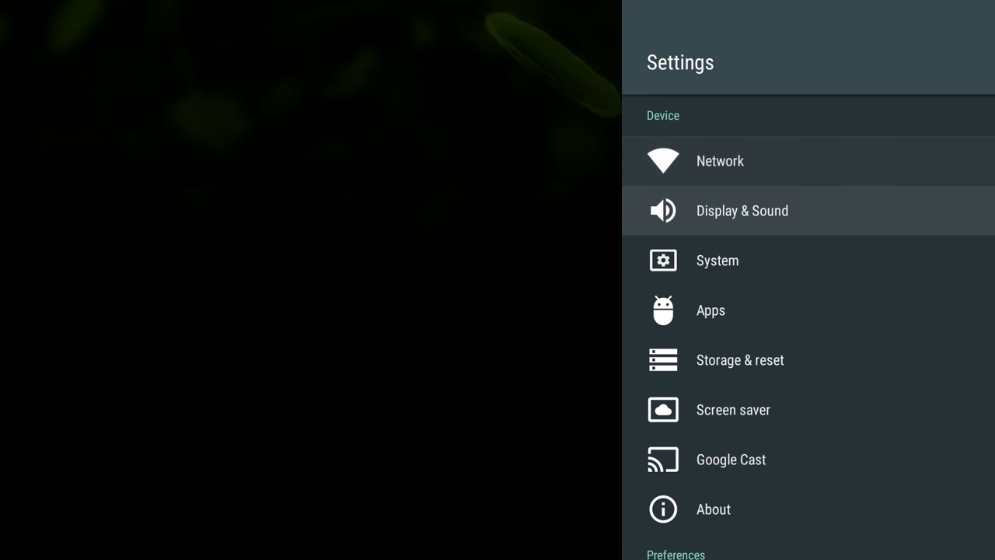
key("Up")
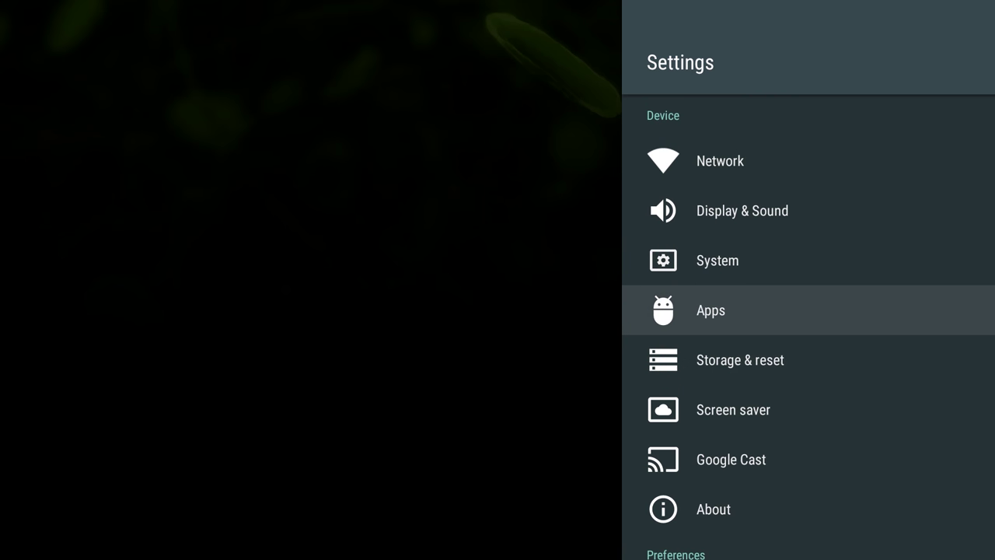
key("Return")
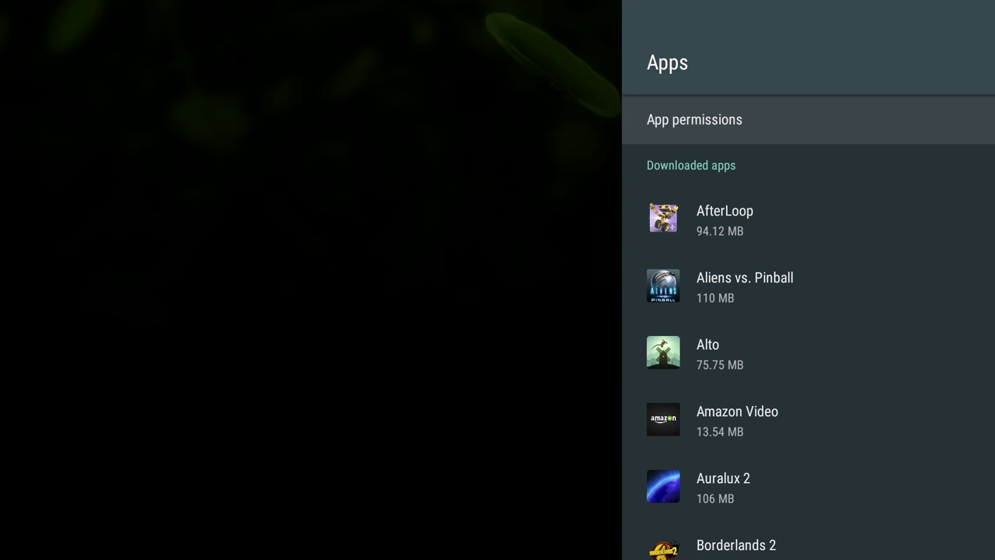
key("Return")
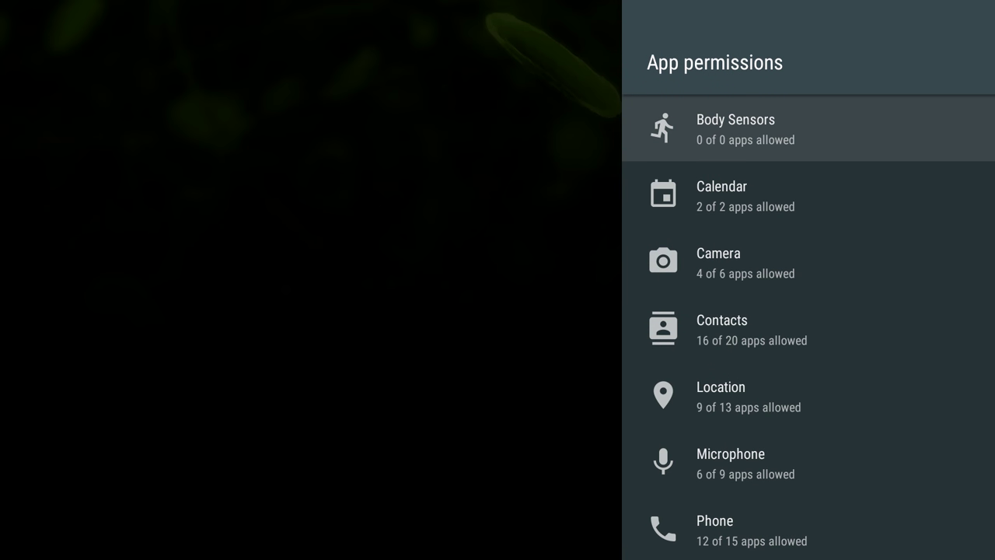
Step: In the Location permission list, allow Chrome to use location
key("Down")
key("Down")
key("Down")
key("Down")
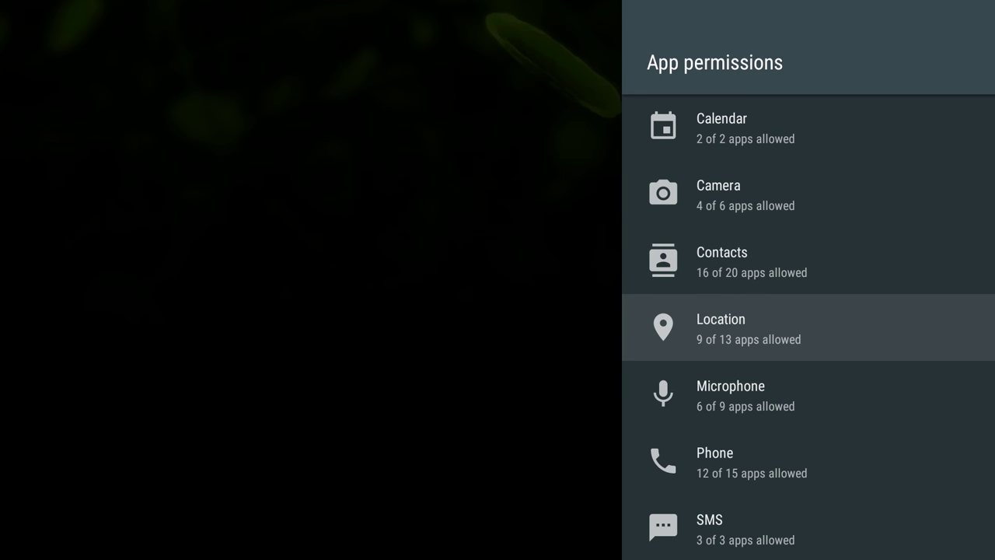
key("Return")
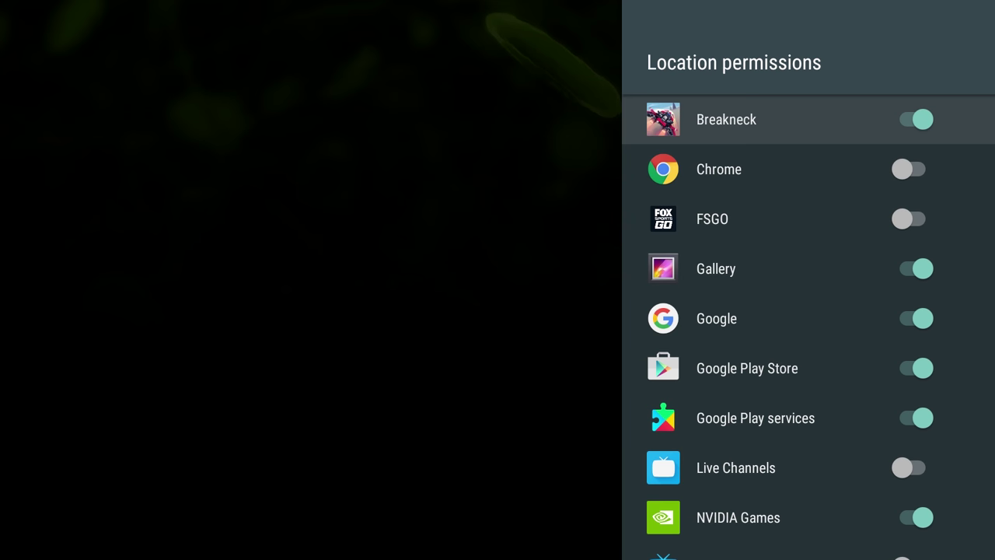
key("Down")
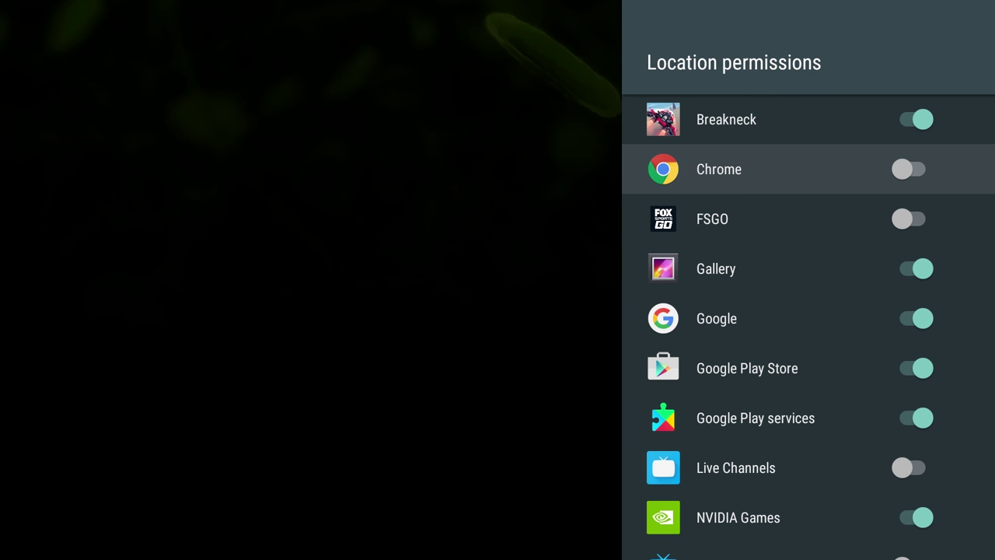
key("Return")
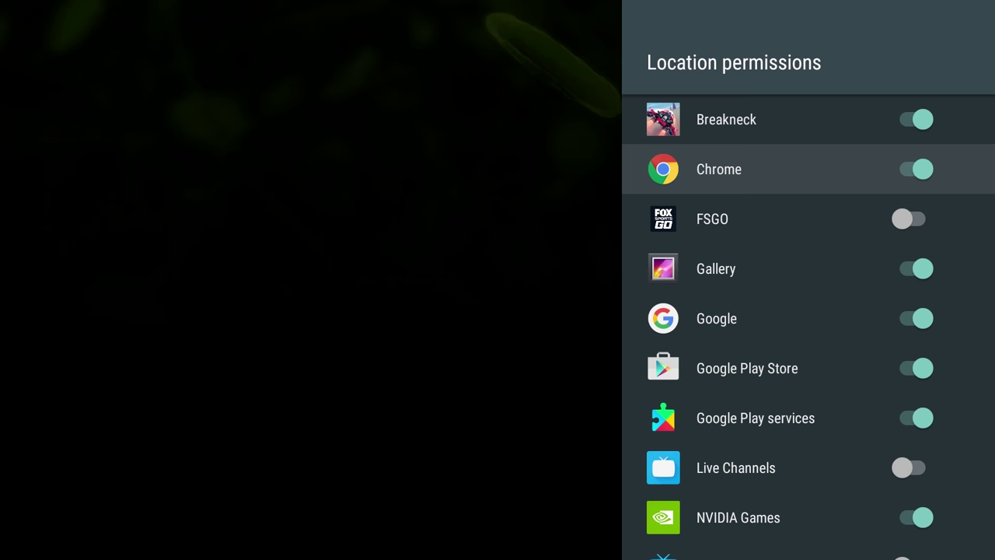
Step: Turn off Gallery's location access, choosing DENY ANYWAY at the warning
key("Down")
key("Down")
key("Down")
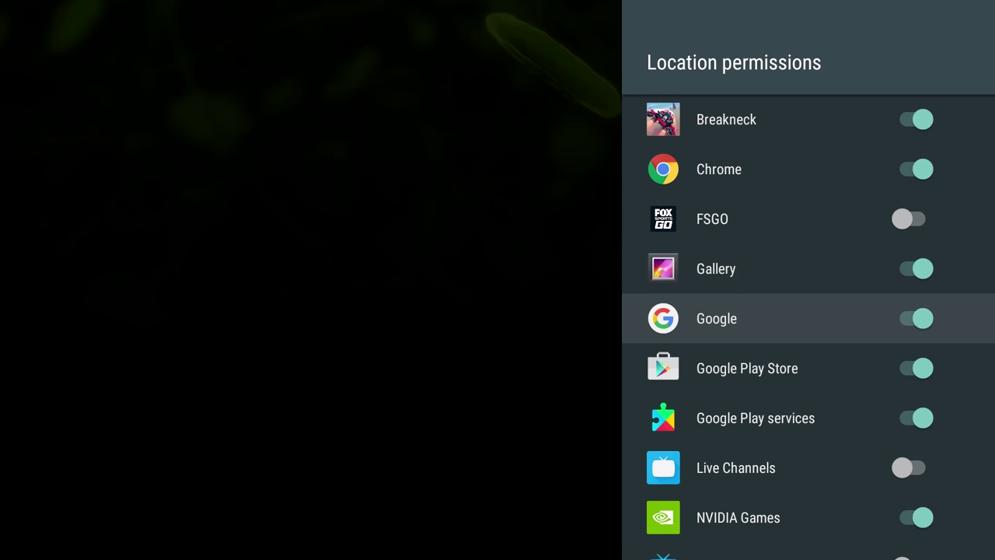
key("Up")
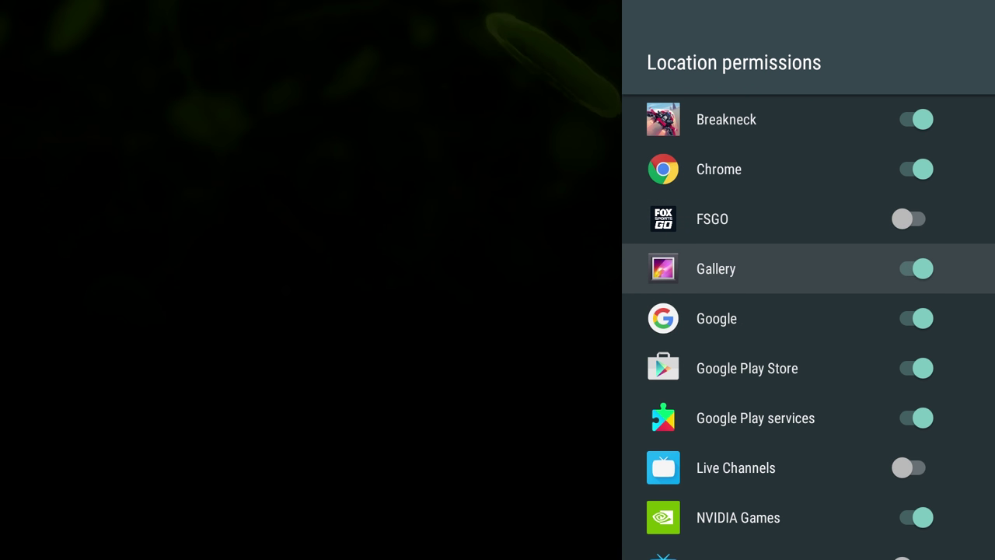
key("Return")
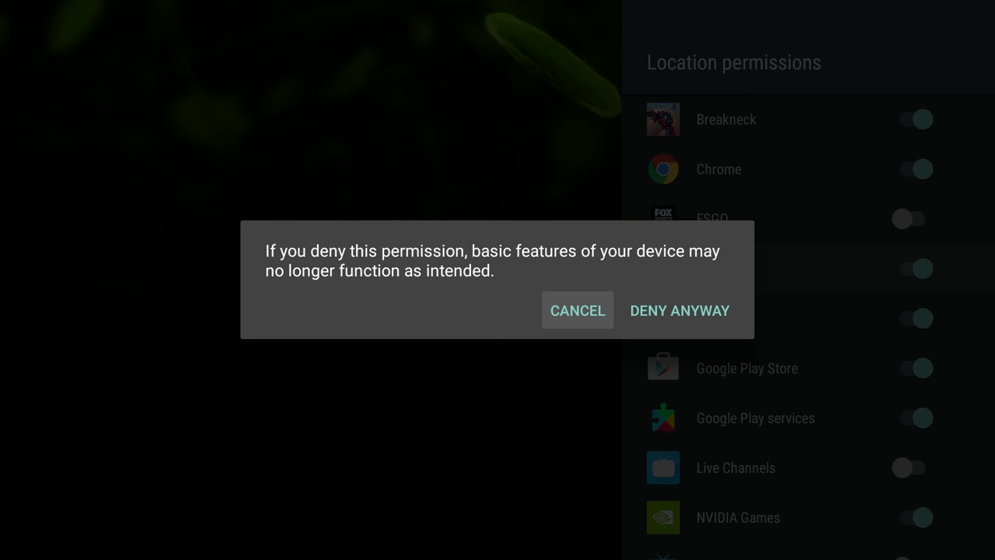
key("Right")
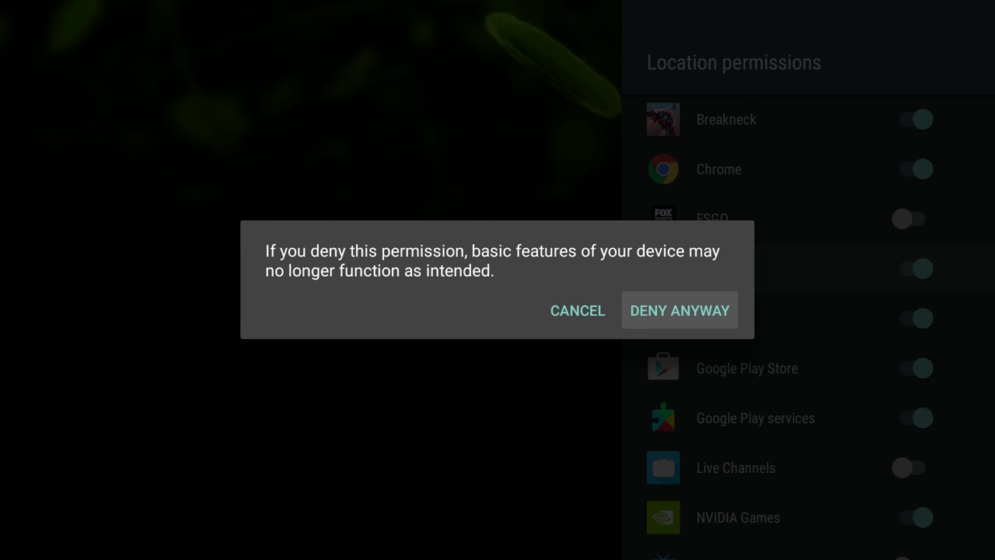
key("Return")
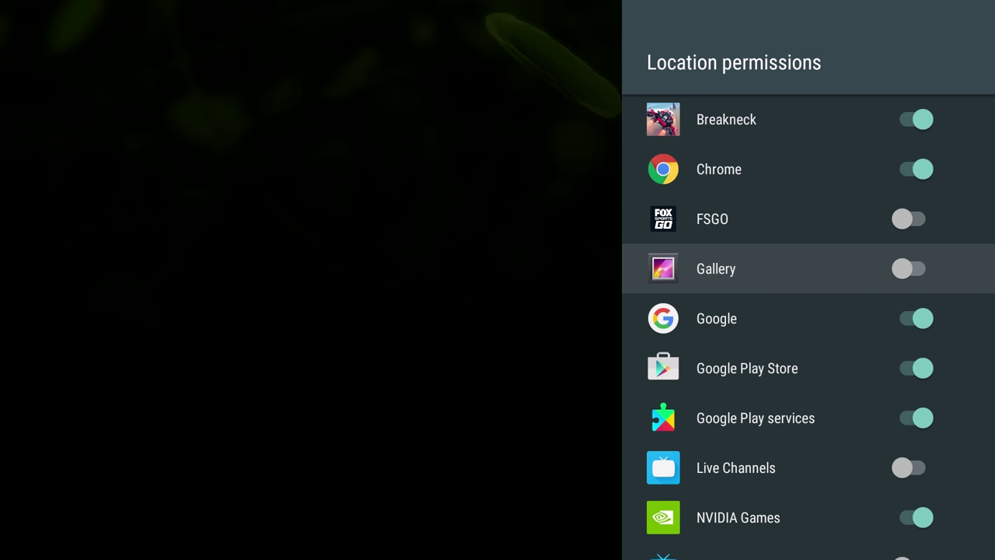
Step: Re-allow Gallery's location access, then return to App permissions showing Location at 10 of 13
key("Up")
key("Down")
key("Return")
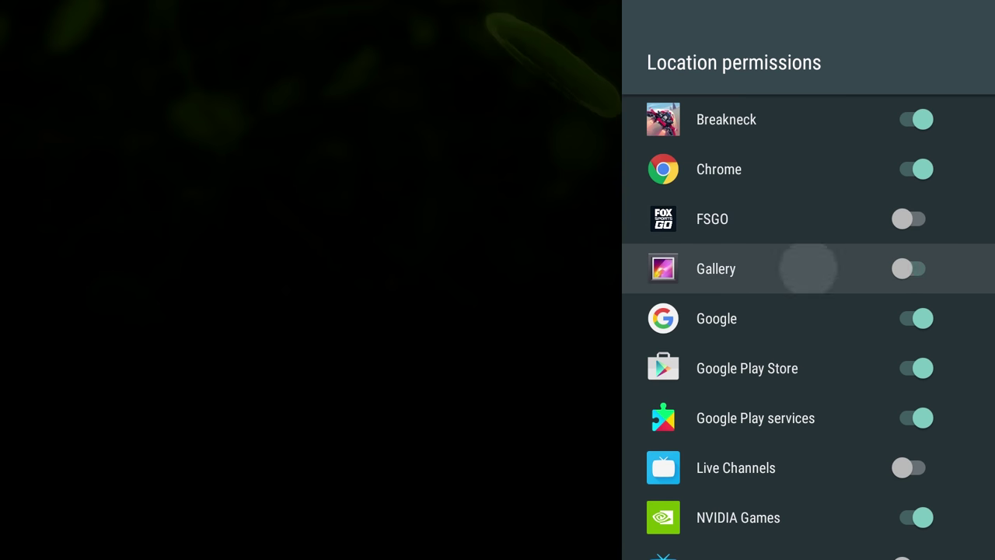
key("Down")
key("Down")
key("Down")
key("Down")
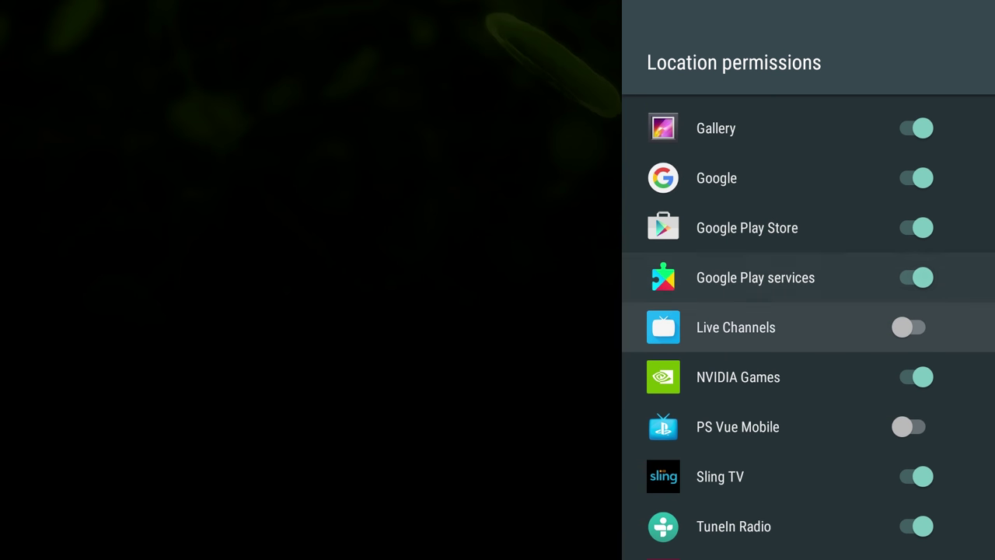
key("Escape")
key("Down")
key("Down")
key("Down")
key("Down")
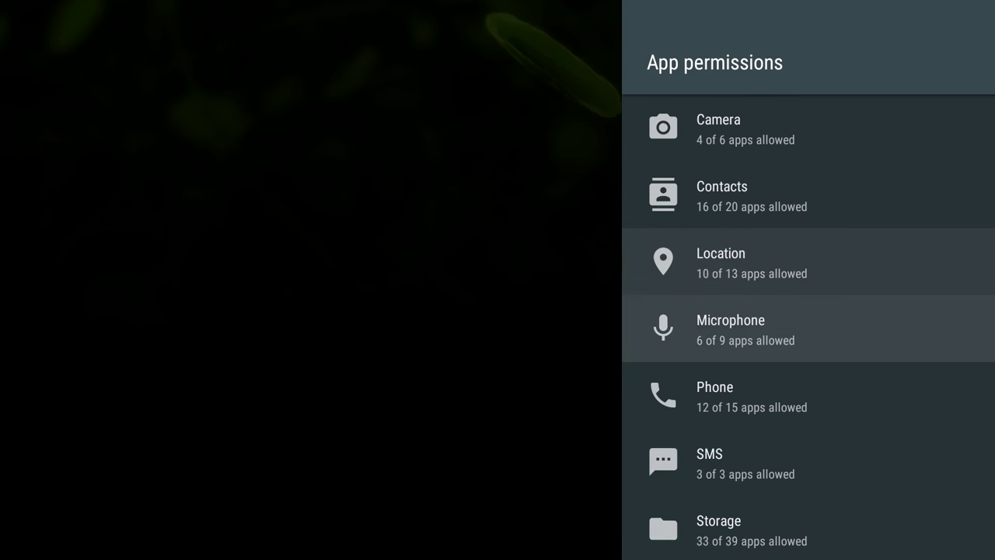
key("Return")
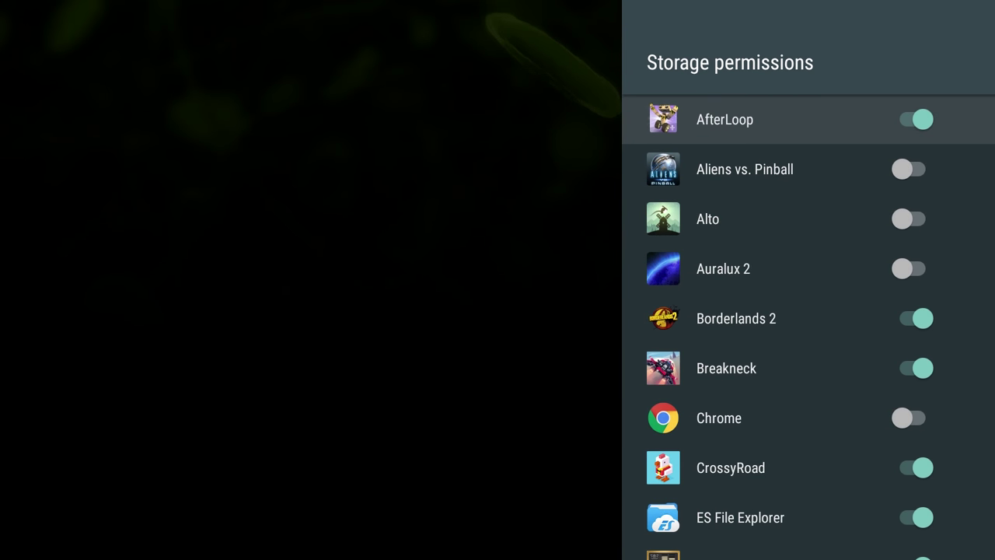
key("Down")
key("Down")
key("Down")
key("Down")
key("Down")
key("Down")
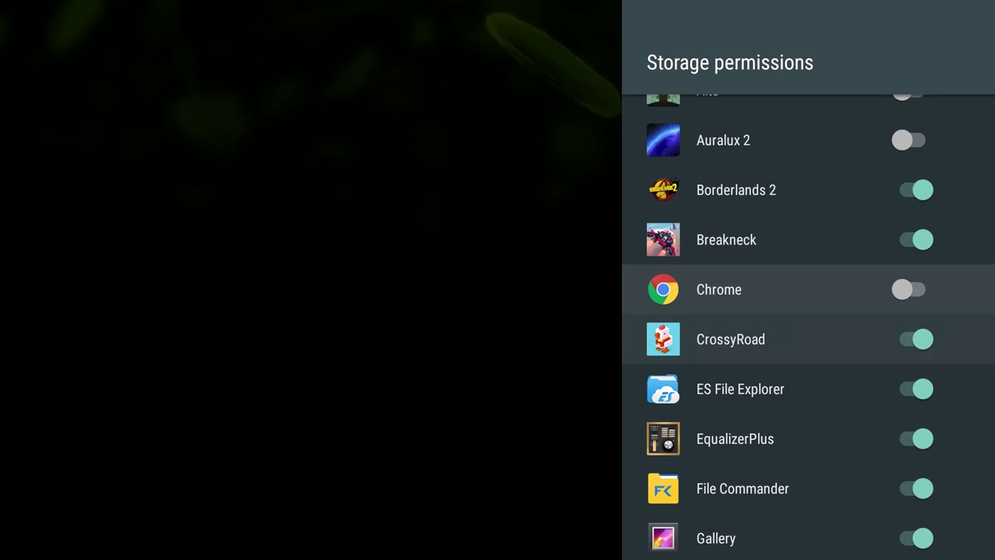
key("Down")
key("Up")
key("Escape")
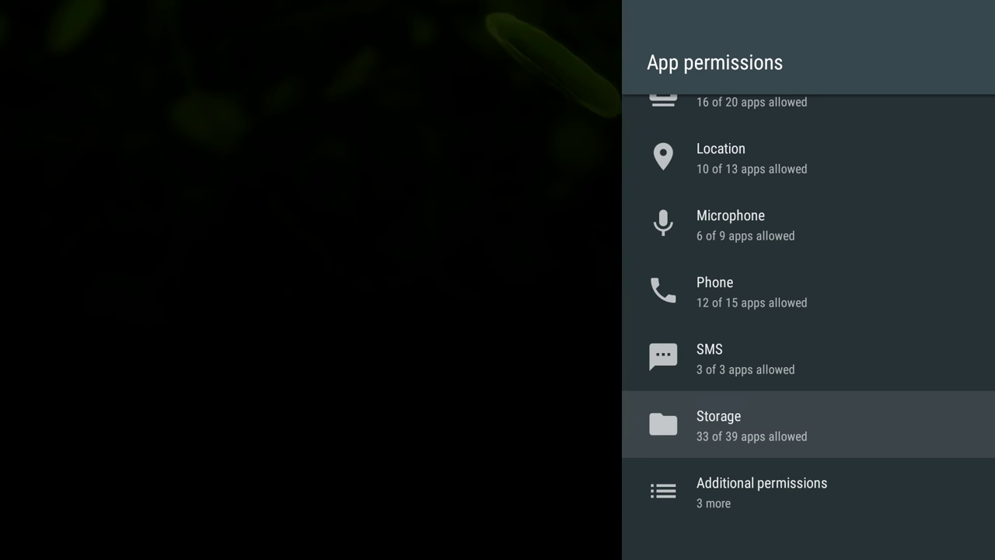
key("Down")
key("Up")
key("Down")
key("Return")
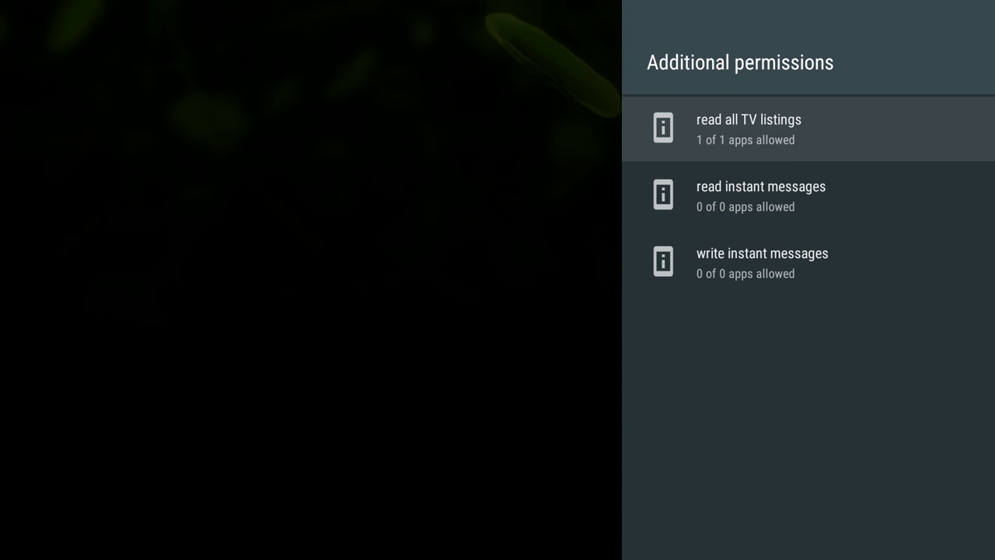
key("Escape")
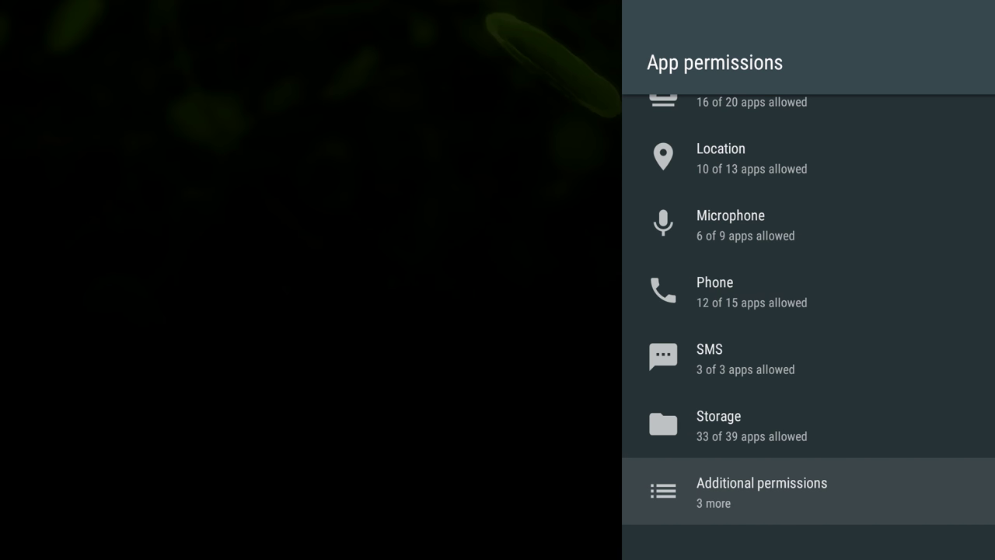
key("Up")
key("Up")
key("Up")
key("Up")
key("Up")
key("Up")
key("Up")
key("Up")
key("Up")
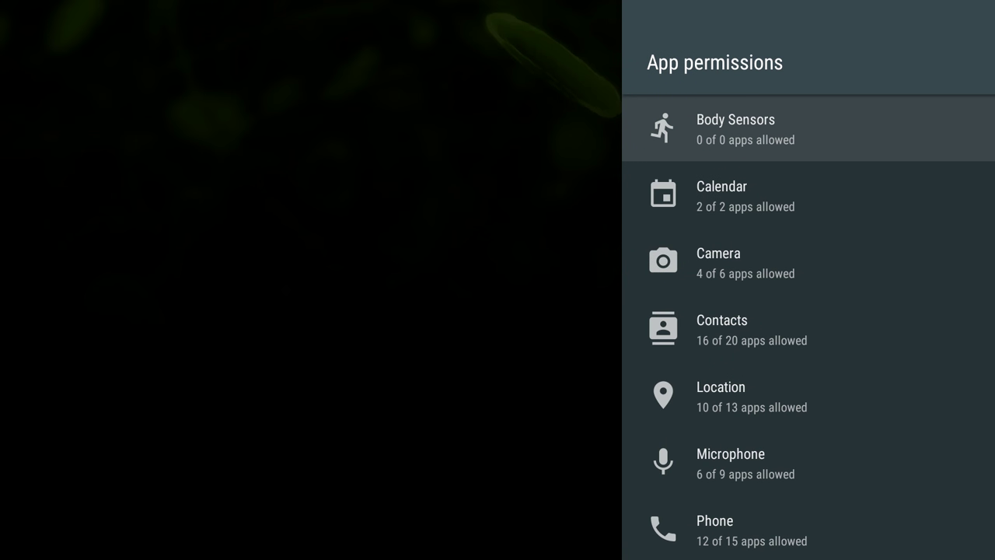
Step: Go back to the Apps page, scroll the downloaded apps, then exit Settings to the home screen
key("Escape")
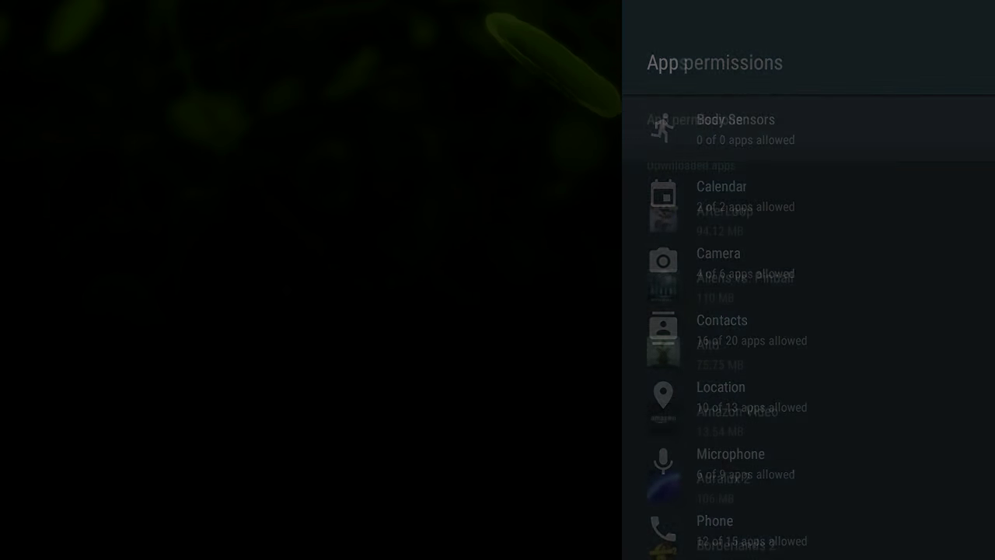
key("Down")
key("Down")
key("Down")
key("Down")
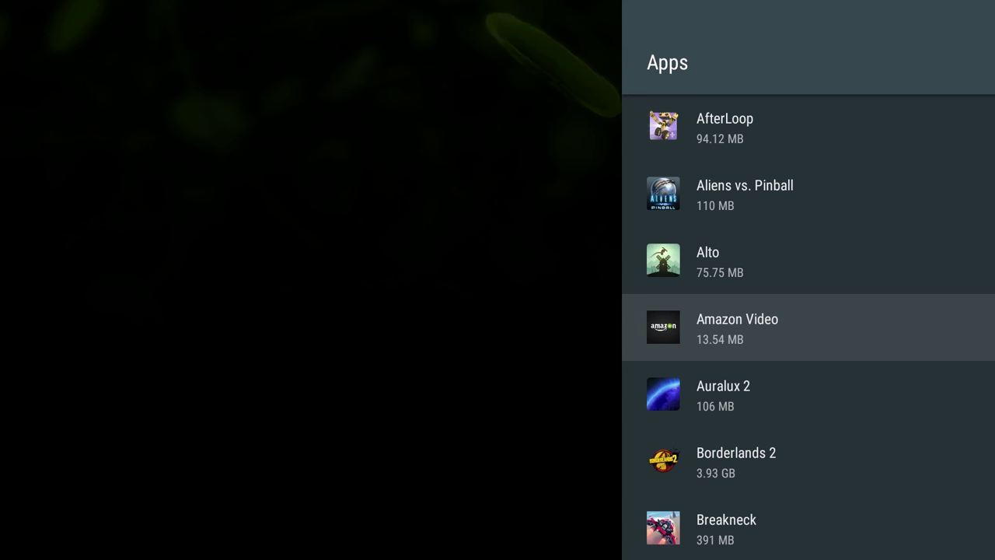
key("Escape")
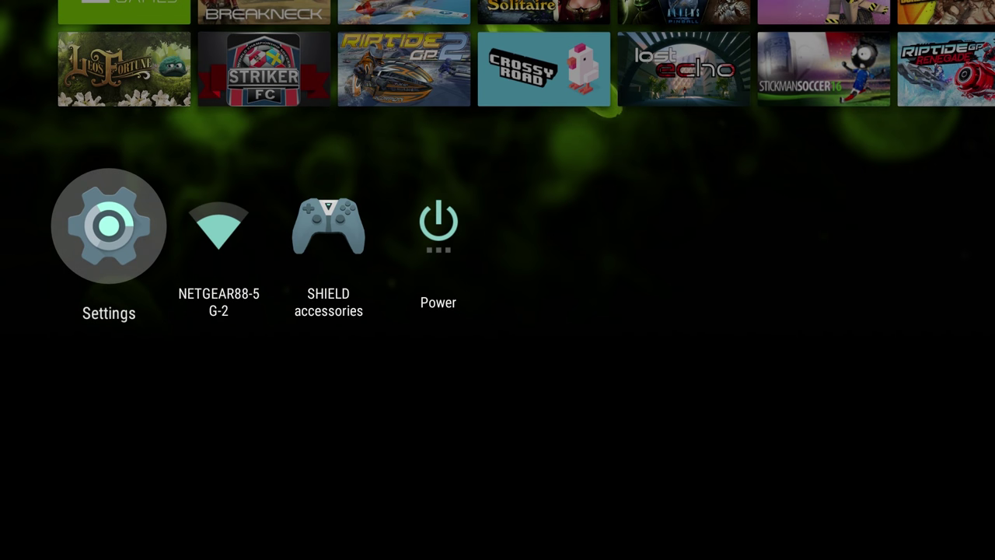
Step: Pick up the STRIKER FC tile beside Leo's Fortune in Games and move it toward Uninstall
key("Up")
key("Down")
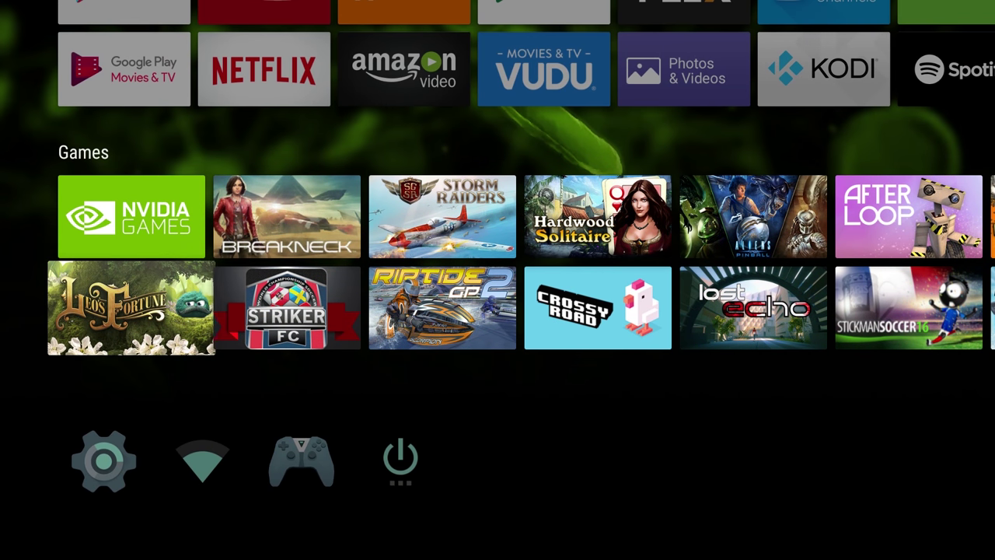
key("Right")
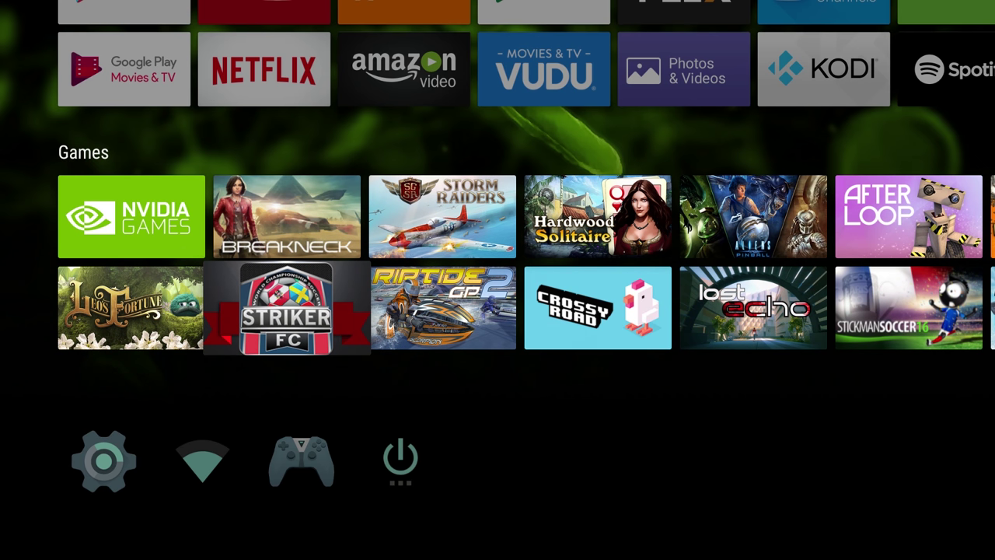
key("Return")
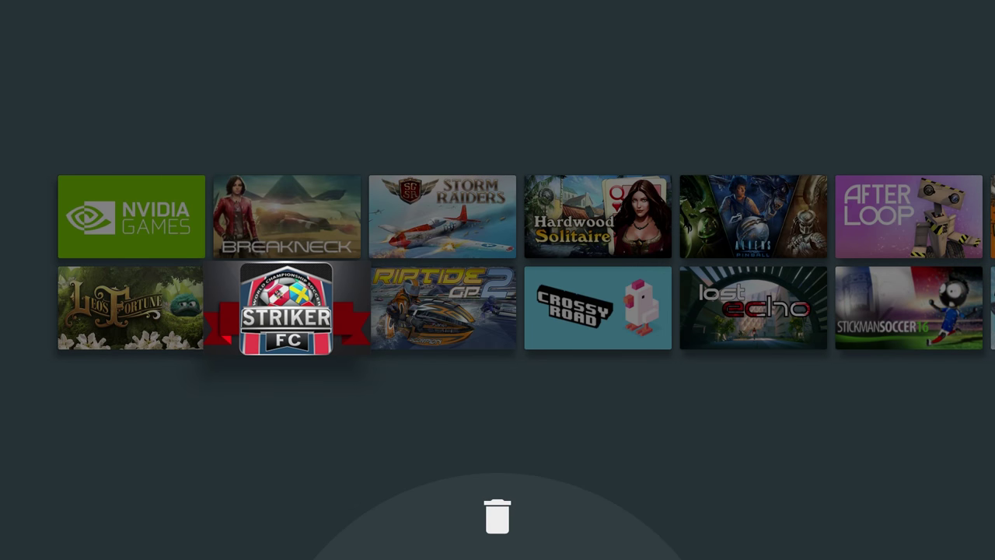
key("Down")
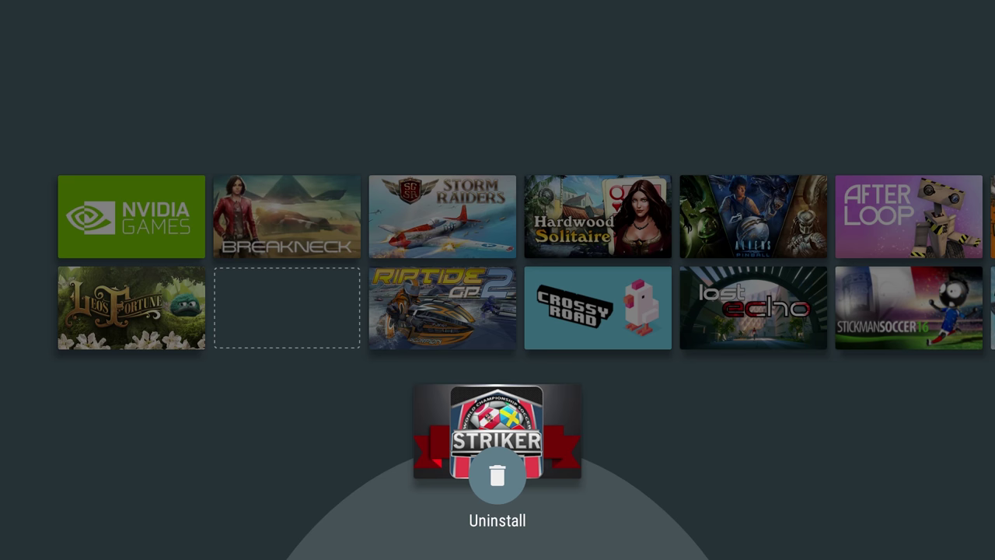
key("Up")
Step: Finish rearranging the home tiles and open the Apps page in Settings
key("Return")
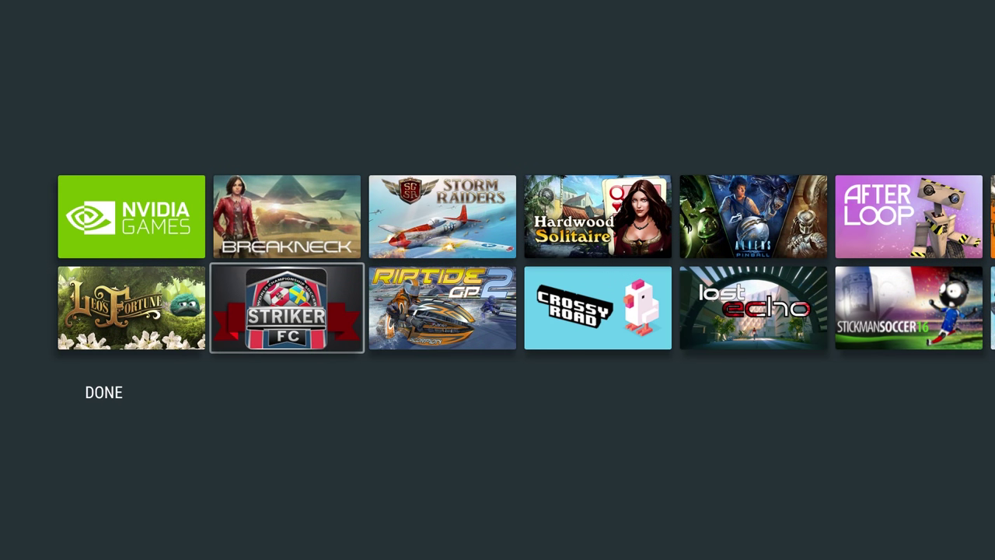
key("Down")
key("Return")
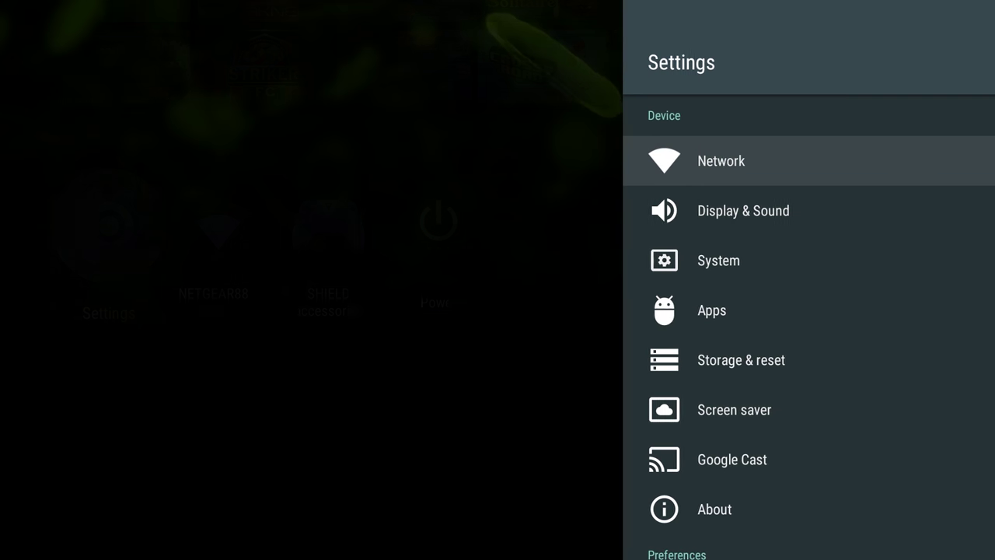
key("Down")
key("Down")
key("Down")
key("Return")
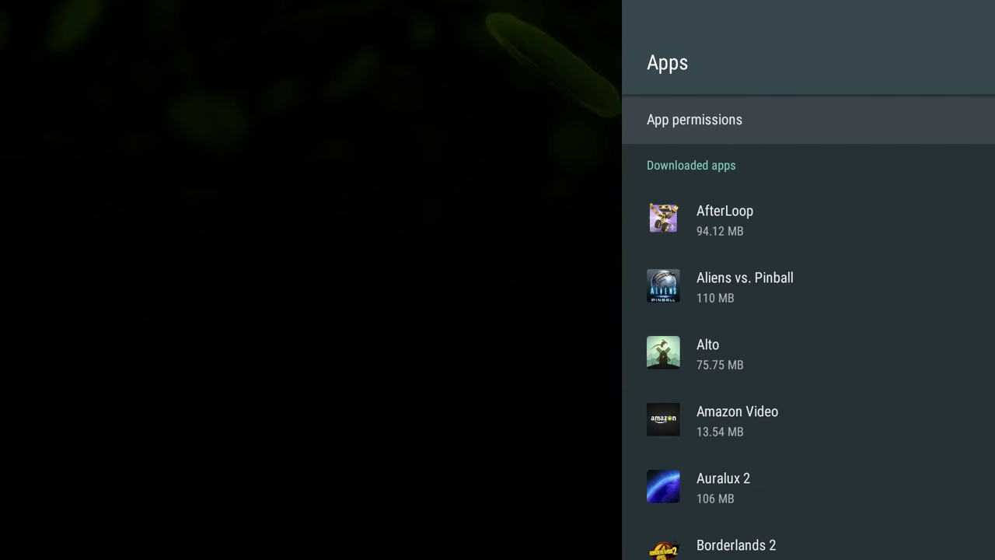
Step: Open Auralux 2's app info (version 1.0.0.6) and highlight Force stop
key("Down")
key("Down")
key("Down")
key("Down")
key("Down")
key("Down")
key("Down")
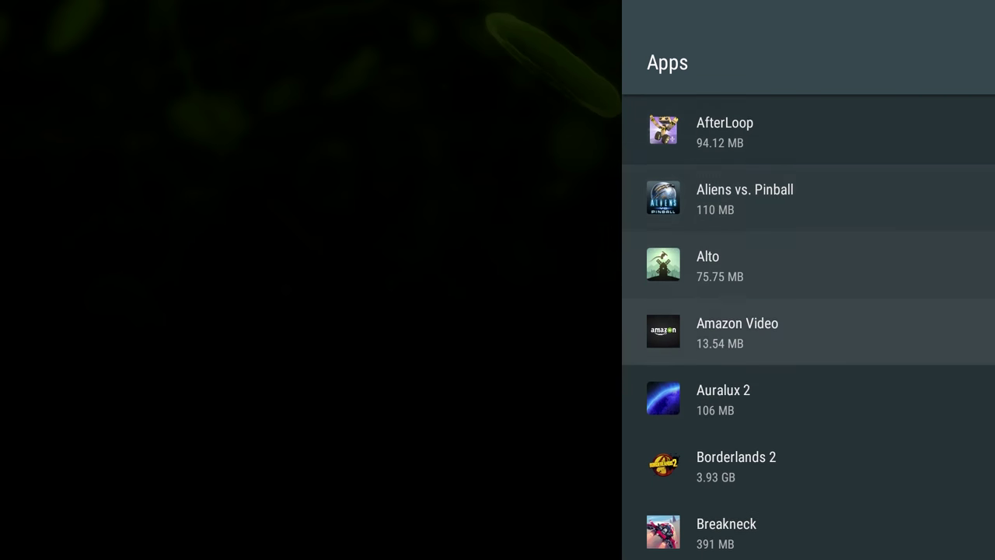
key("Down")
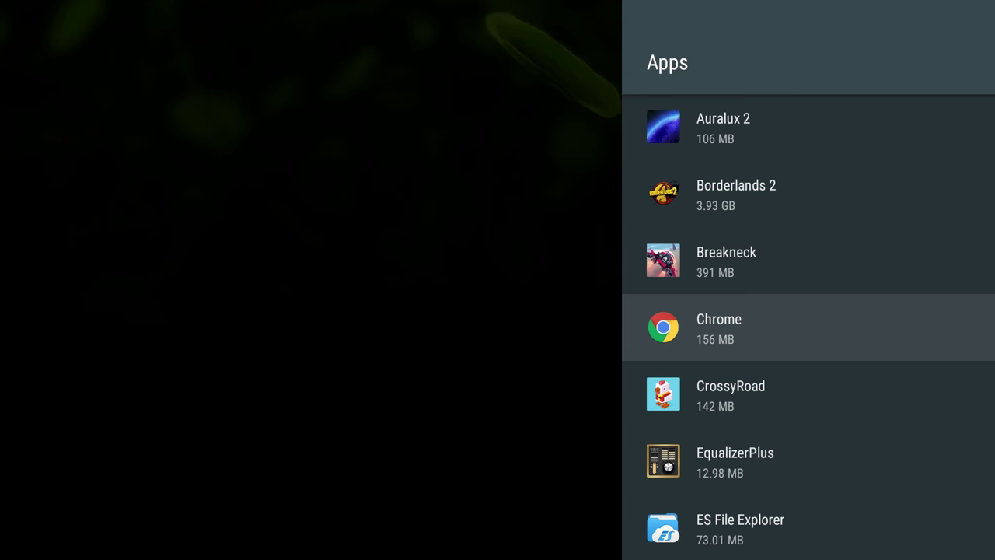
key("Up")
key("Up")
key("Up")
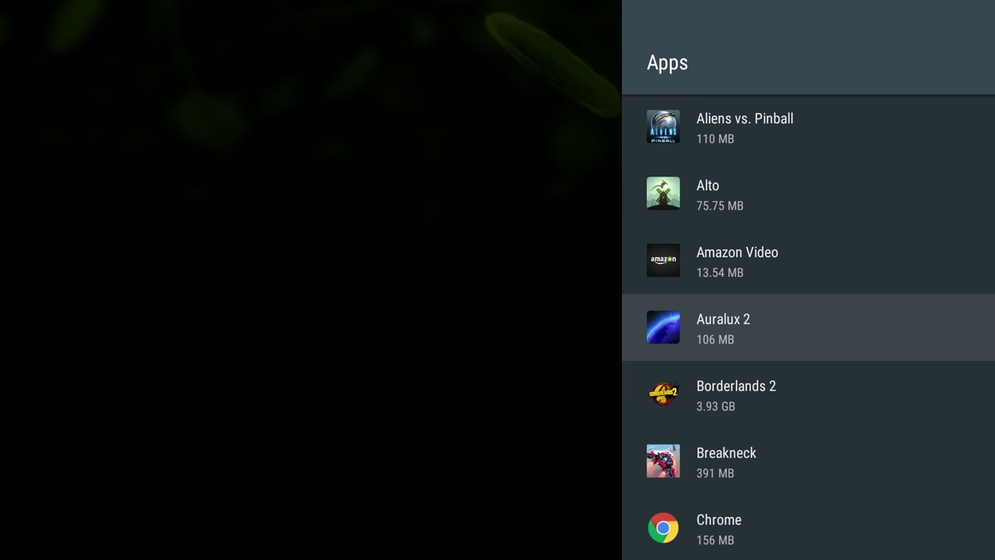
key("Return")
key("Down")
key("Down")
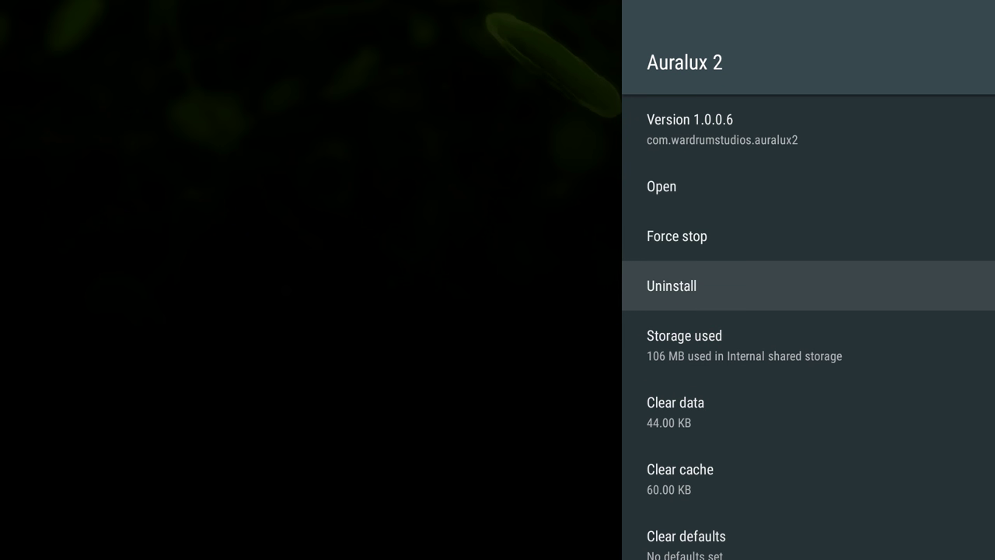
key("Up")
Step: Force stop Auralux 2, confirming with OK
key("Return")
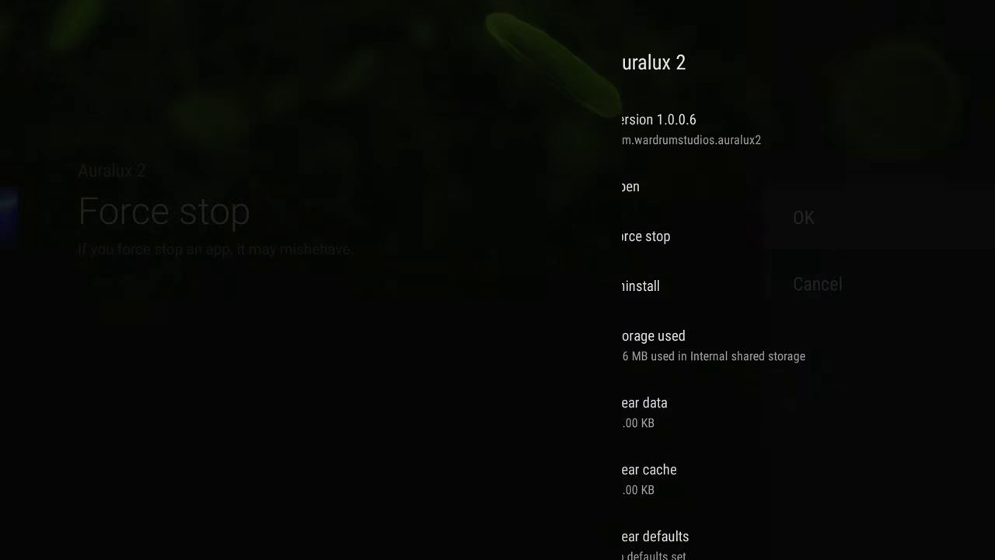
key("Return")
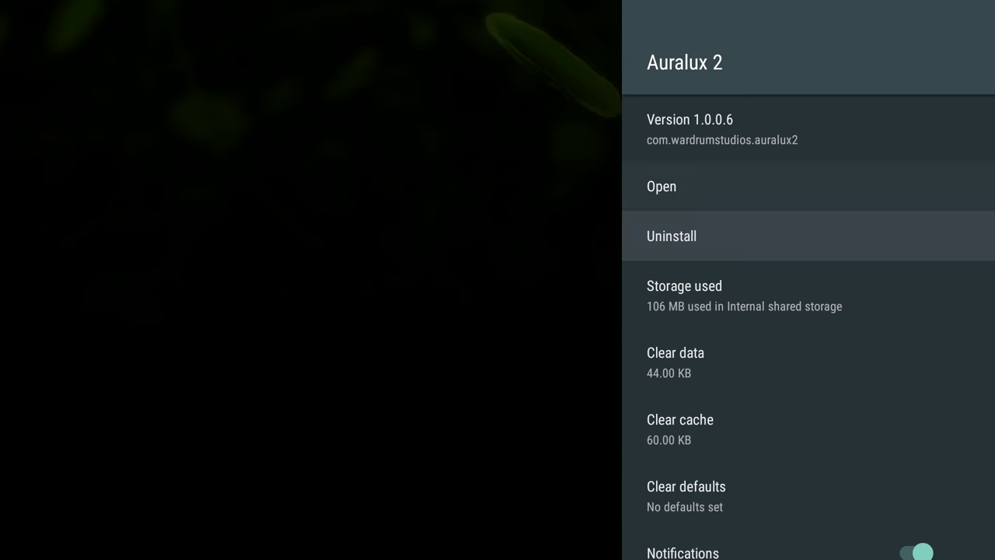
key("Up")
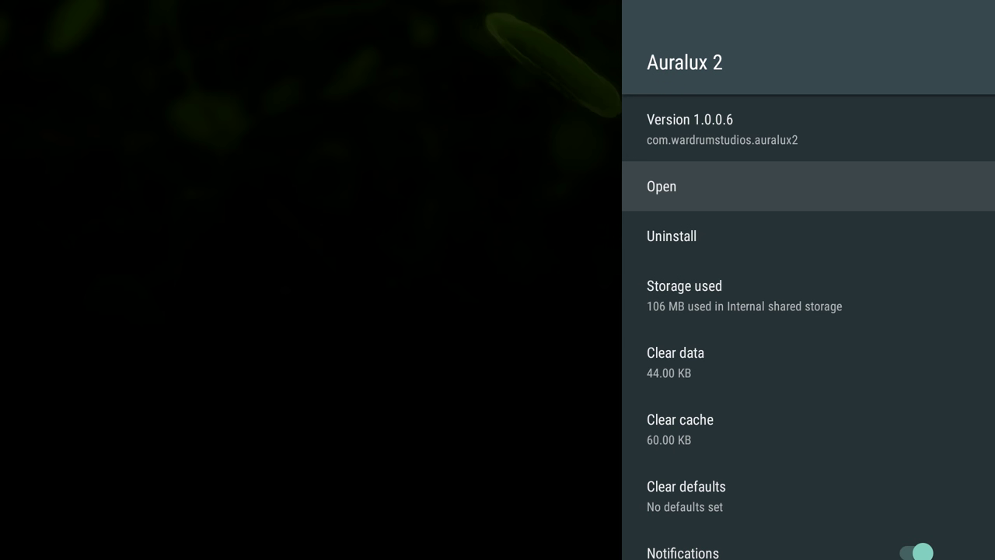
Step: Bring up the Clear data confirmation for Auralux 2
key("Down")
key("Down")
key("Down")
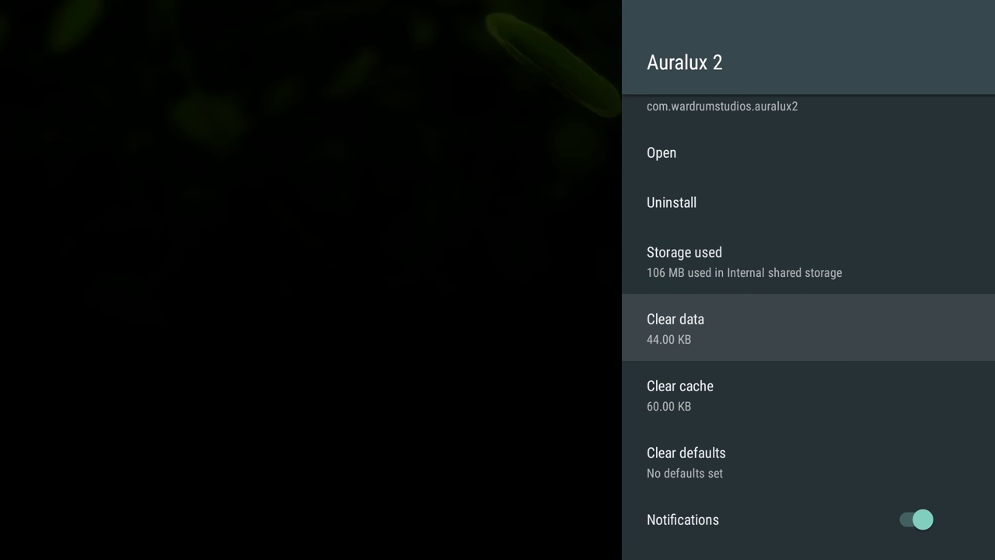
key("Down")
key("Up")
key("Return")
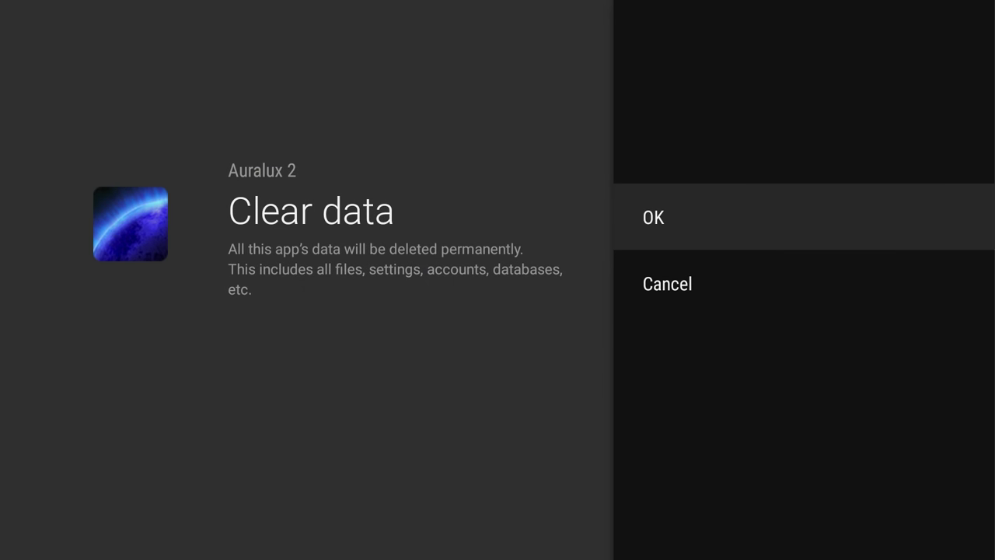
Step: Confirm clearing Auralux 2's data so data and cache read 0 B
key("Return")
key("Down")
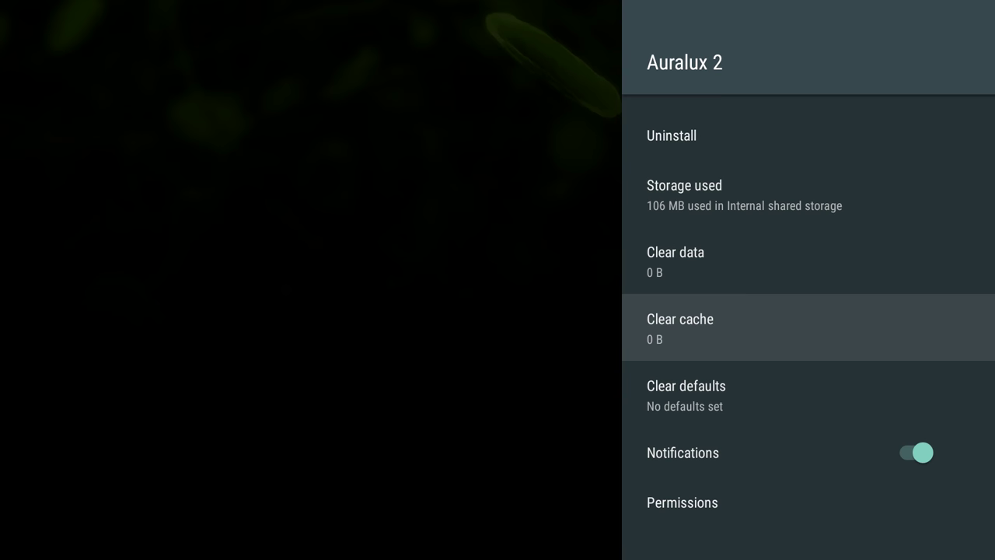
key("Down")
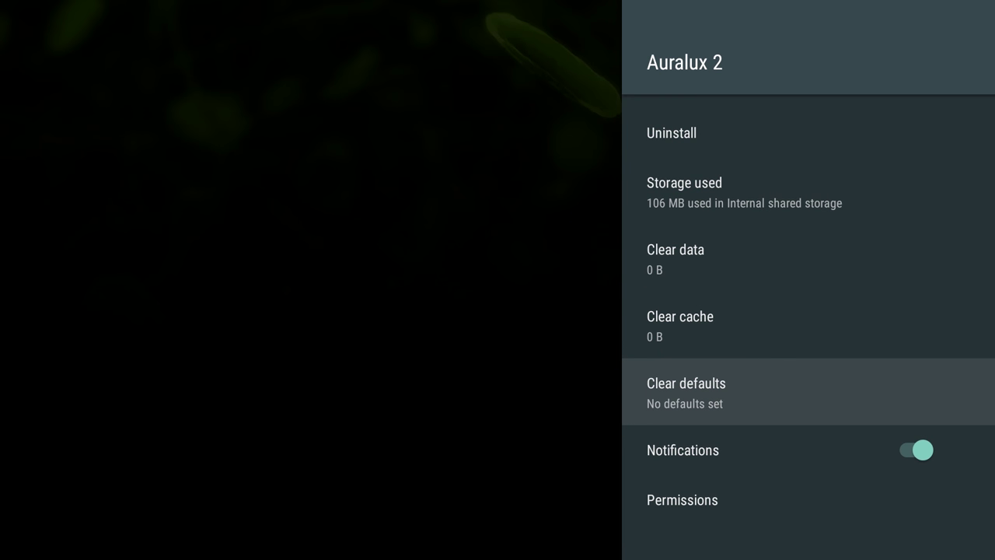
key("Down")
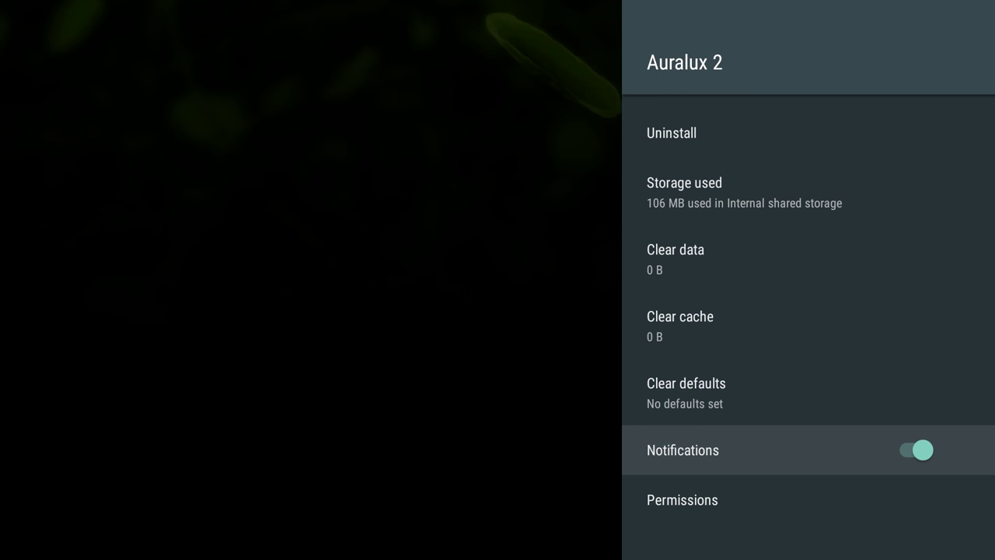
Step: View Auralux 2's permissions, then return to the Apps list
key("Down")
key("Return")
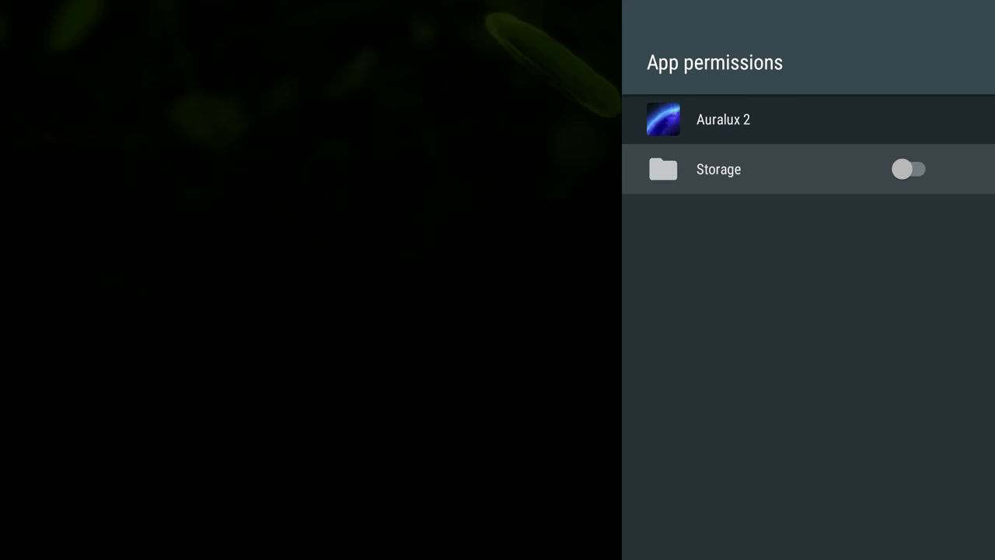
key("Escape")
key("Up")
key("Up")
key("Up")
key("Up")
key("Up")
key("Up")
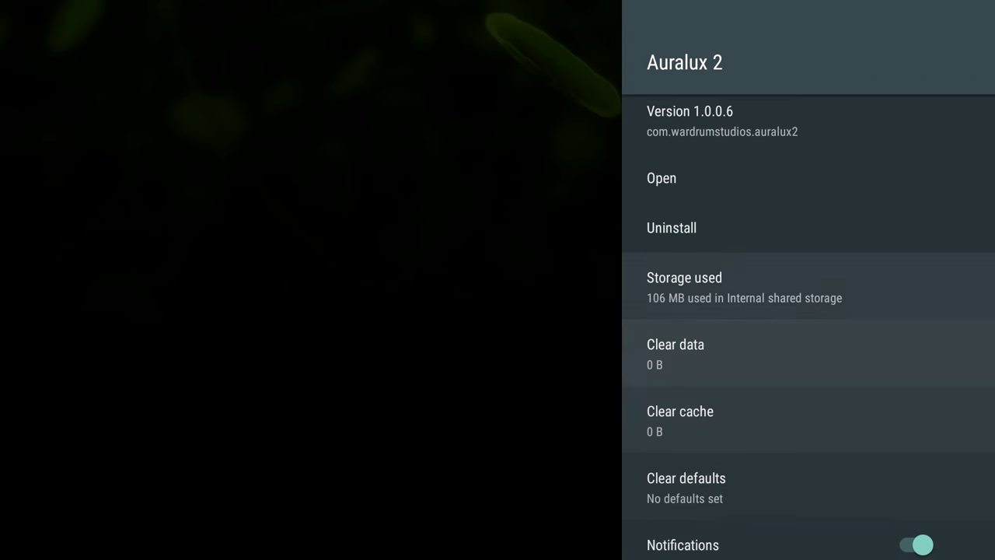
key("Escape")
key("Up")
key("Up")
key("Up")
key("Up")
key("Up")
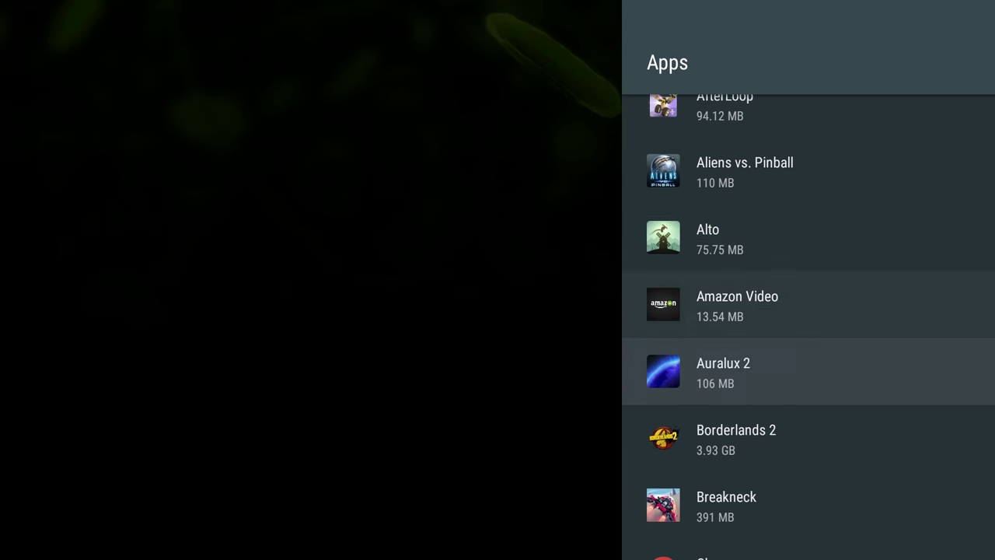
key("Down")
key("Down")
key("Down")
key("Down")
key("Down")
key("Down")
key("Down")
key("Down")
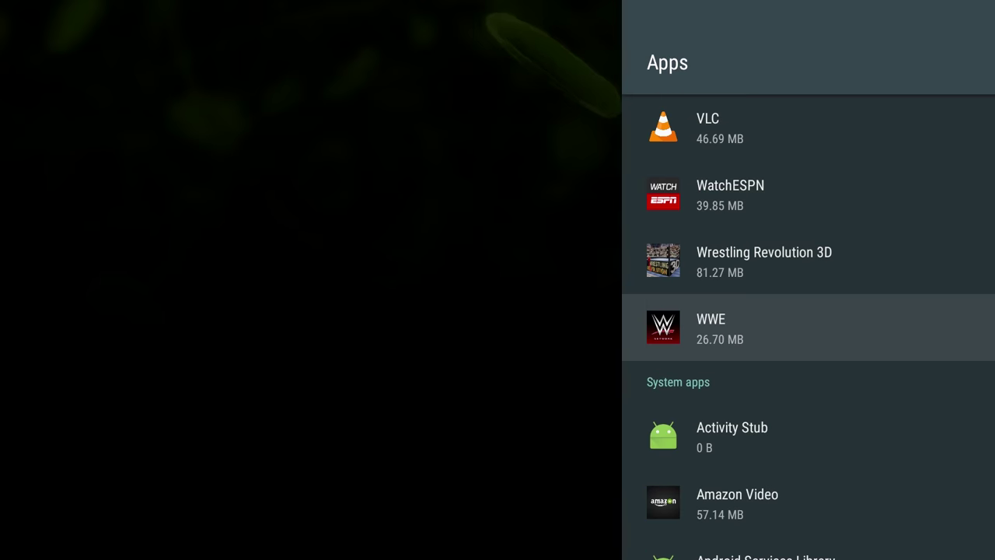
key("Down")
key("Down")
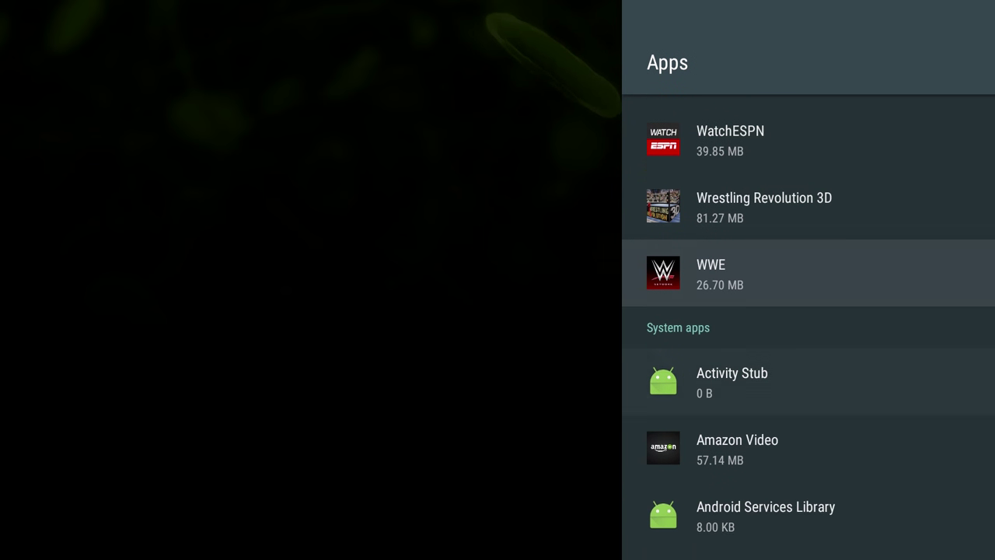
key("Down")
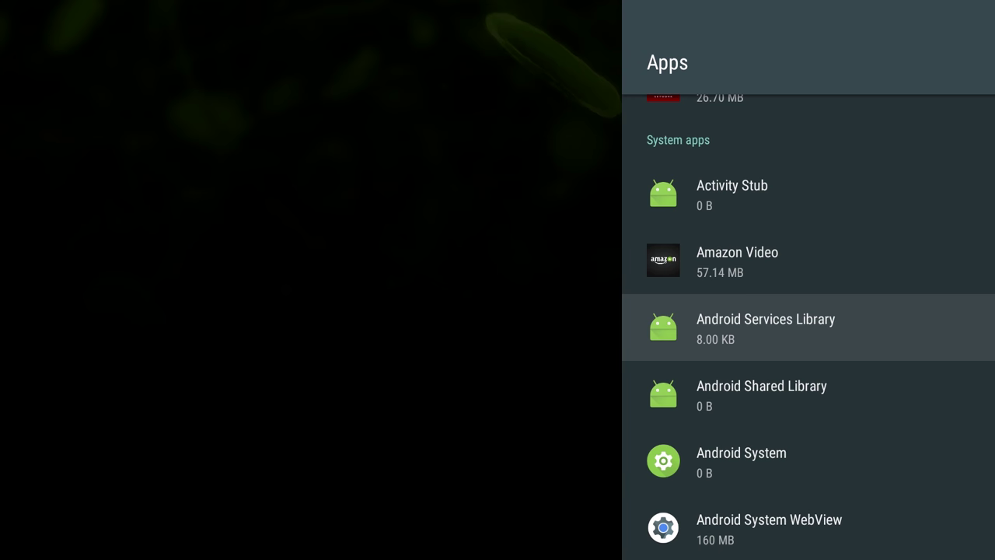
key("Up")
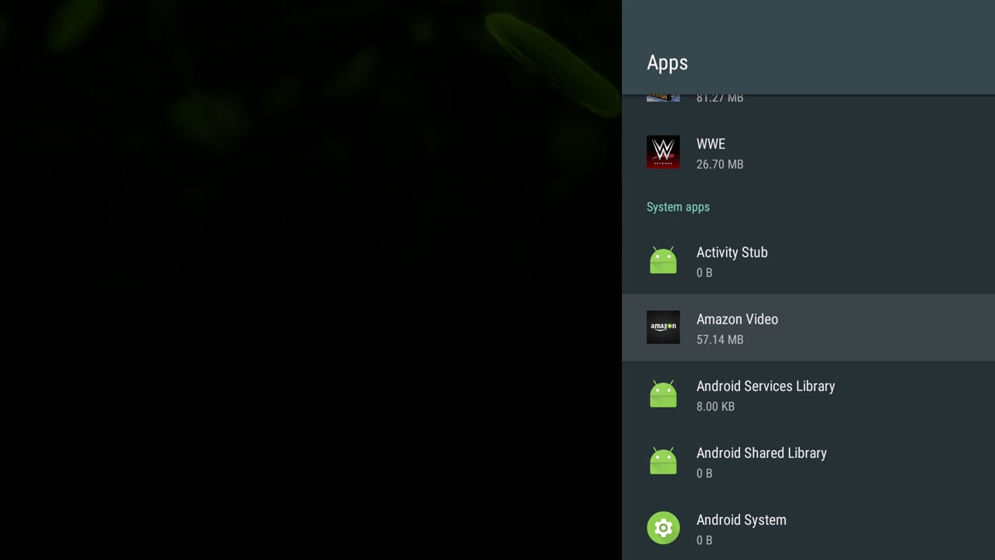
key("Return")
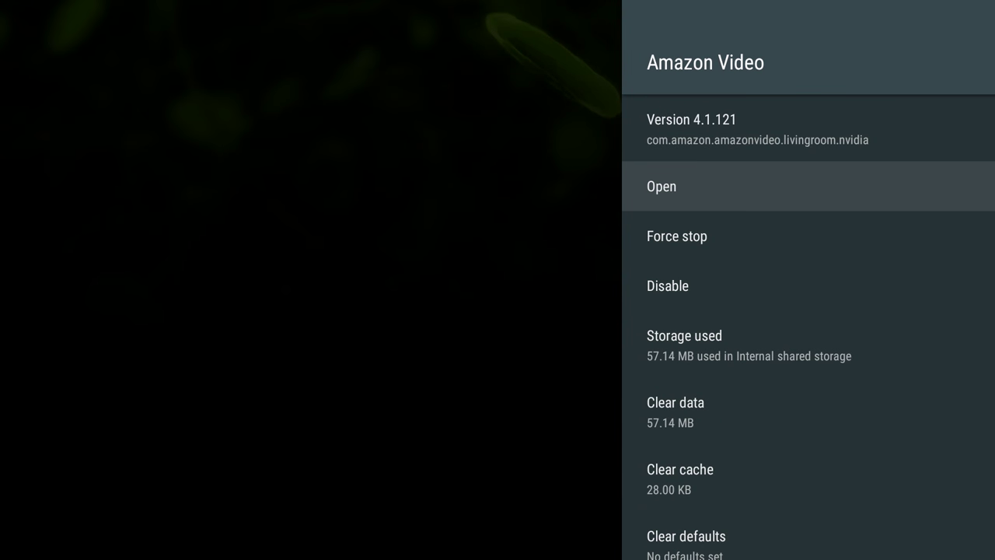
key("Down")
key("Down")
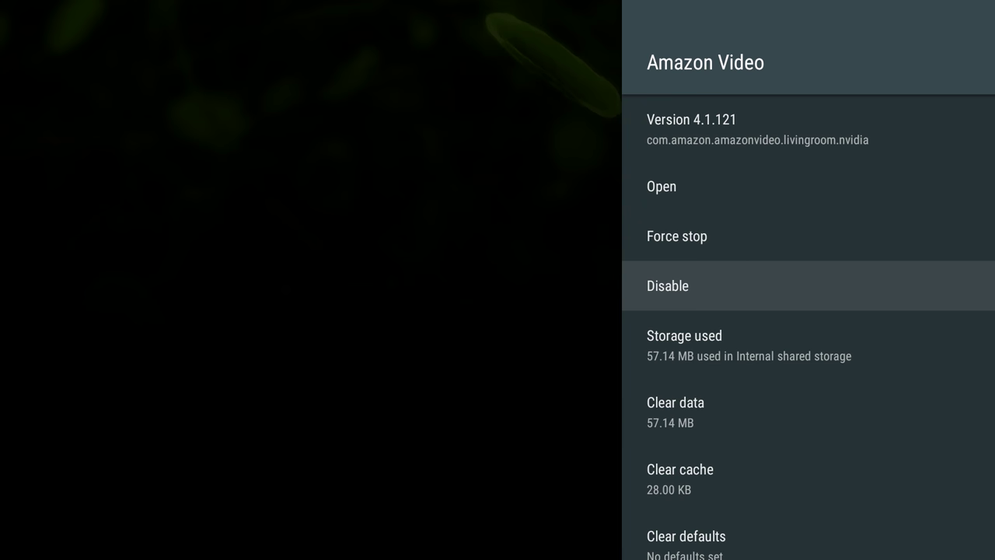
key("Down")
key("Down")
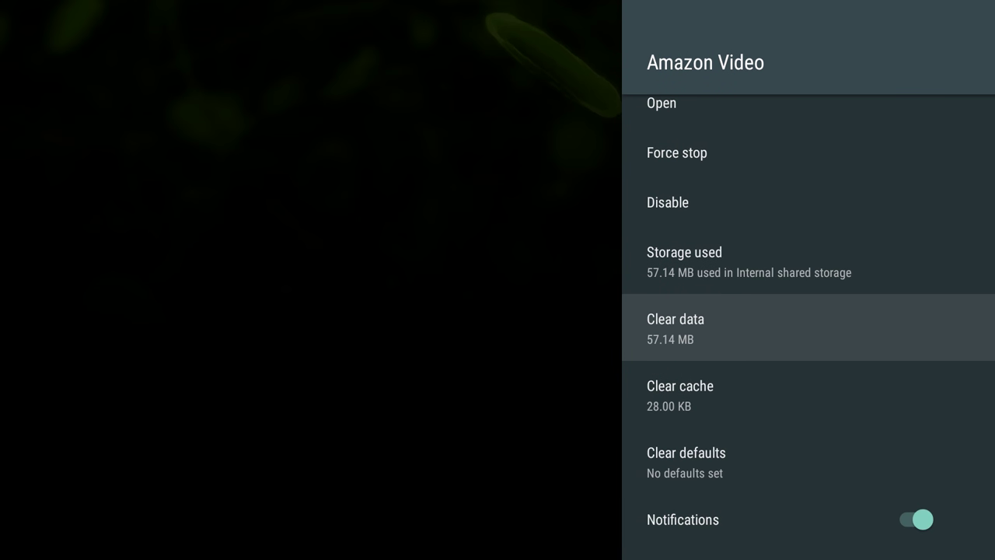
key("Down")
key("Down")
key("Down")
key("Down")
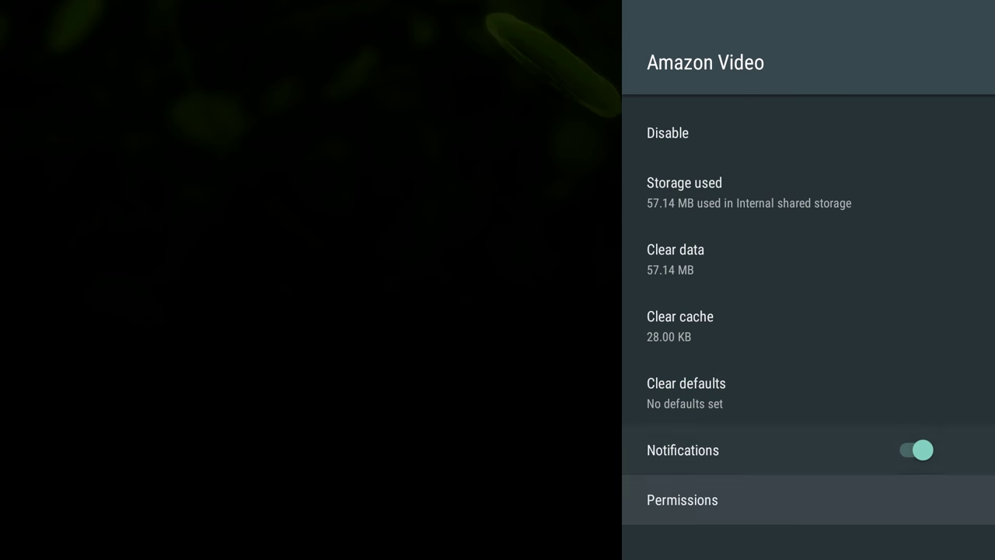
key("Up")
key("Up")
key("Up")
key("Up")
key("Up")
key("Up")
key("Up")
key("Up")
key("Escape")
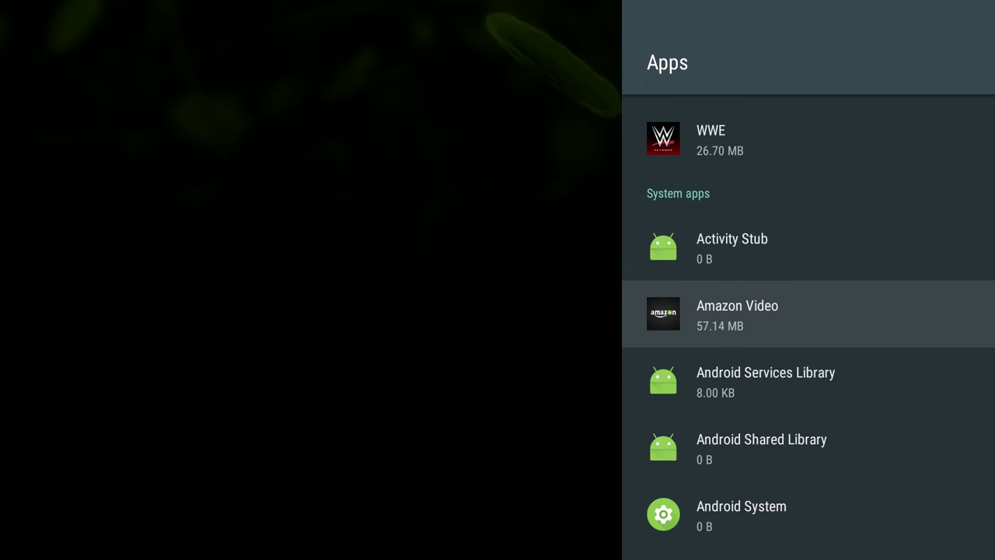
Step: Scroll to the top of the Apps list at AfterLoop, then exit Settings to the home screen
key("Down")
key("Up")
key("Up")
key("Up")
key("Up")
key("Up")
key("Up")
key("Up")
key("Up")
key("Up")
key("Up")
key("Up")
key("Up")
key("Up")
key("Up")
key("Up")
key("Up")
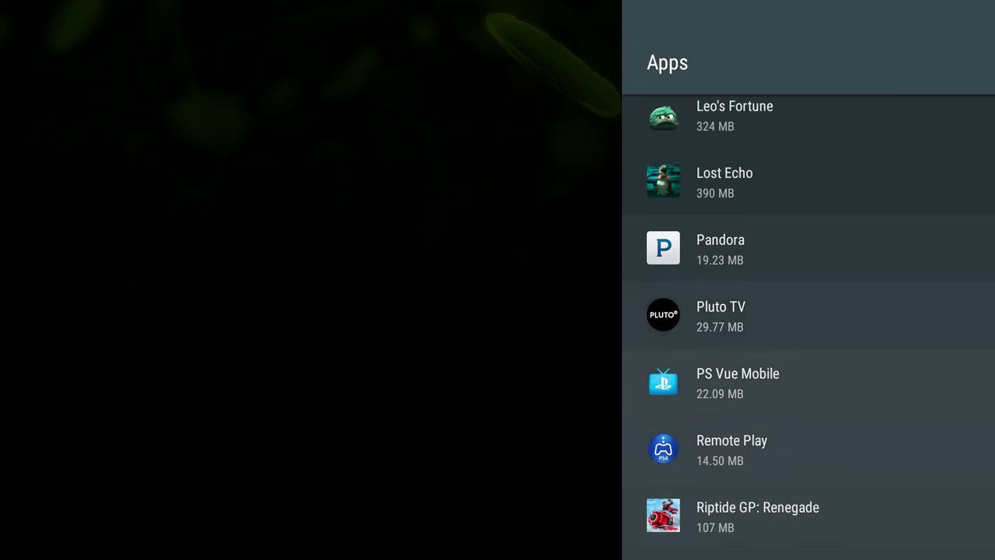
key("Up")
key("Up")
key("Up")
key("Up")
key("Up")
key("Up")
key("Up")
key("Up")
key("Up")
key("Up")
key("Up")
key("Up")
key("Up")
key("Up")
key("Up")
key("Up")
key("Up")
key("Up")
key("Up")
key("Up")
key("Down")
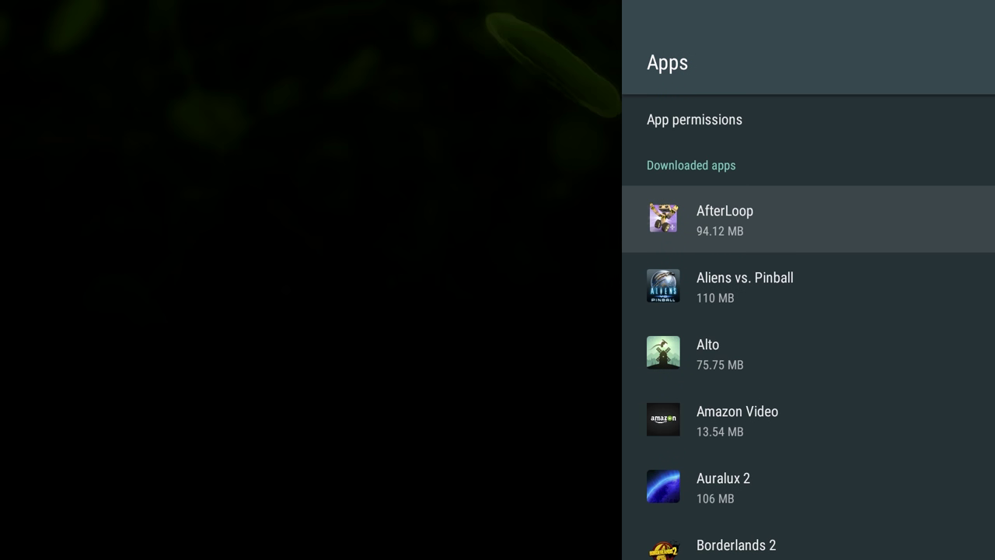
key("Escape")
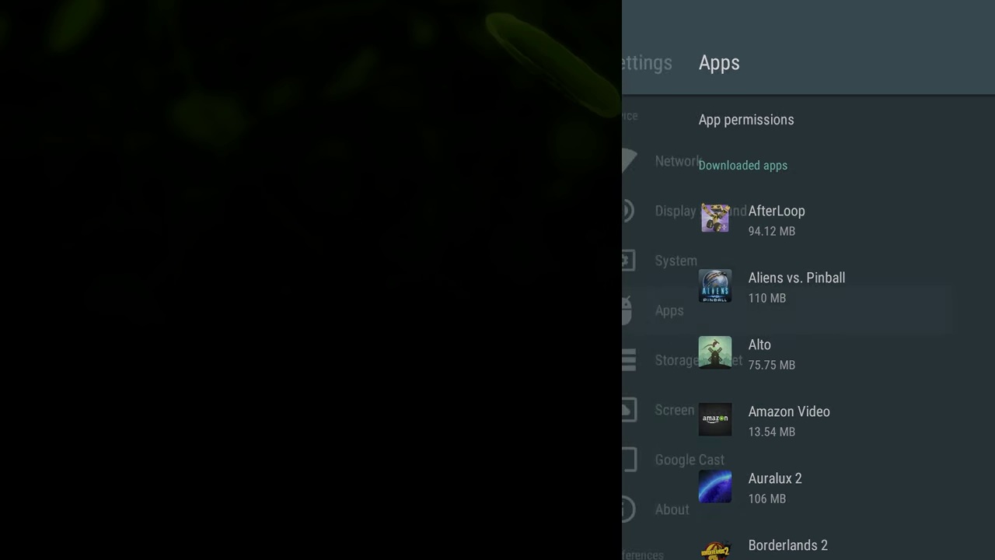
key("Escape")
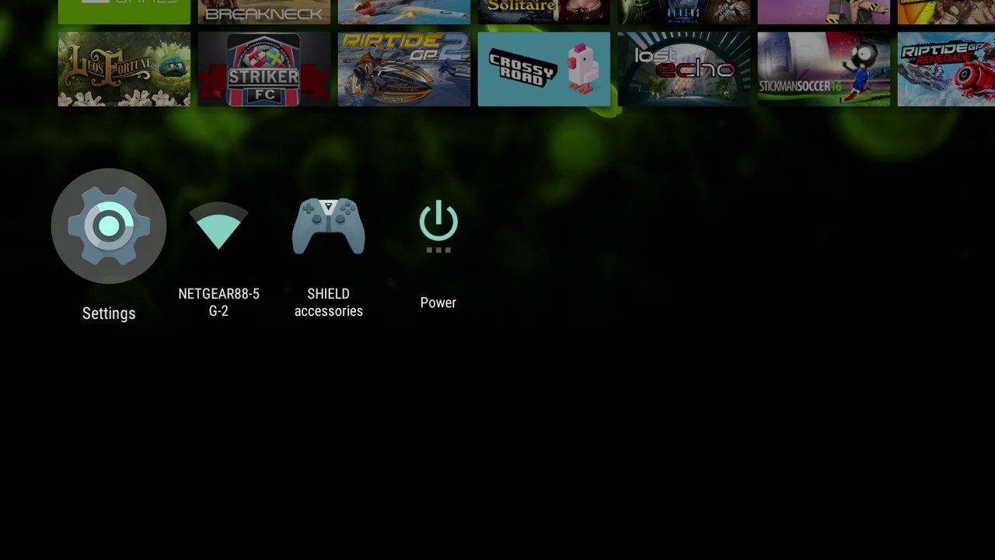